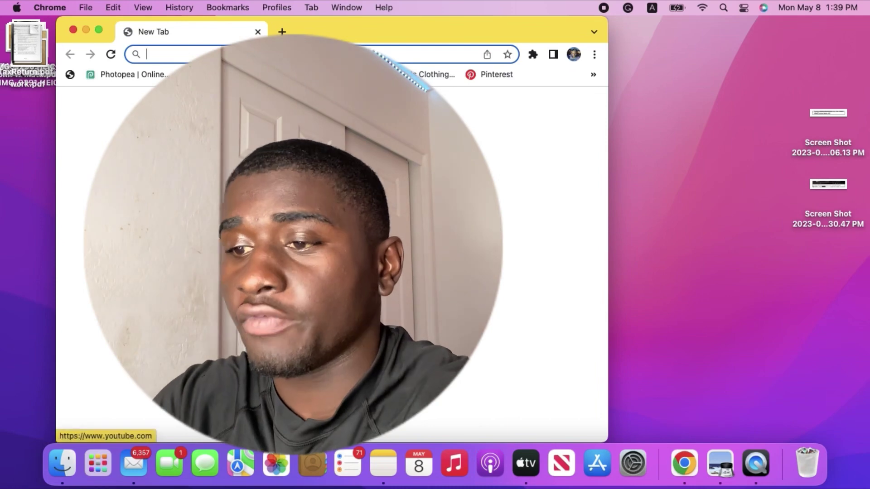
Step: Load Discord in Chrome from the 'di' suggestion and make the window full screen
{"action": "type", "text": "di"}
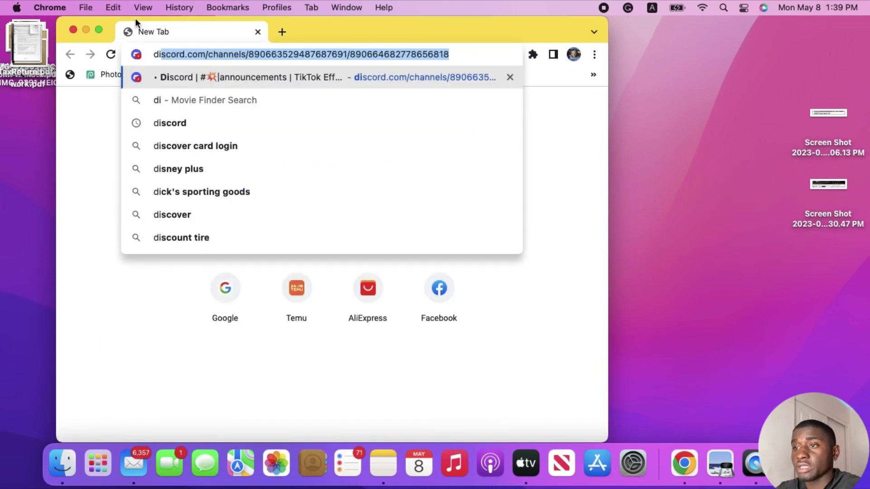
{"action": "key", "text": "Return"}
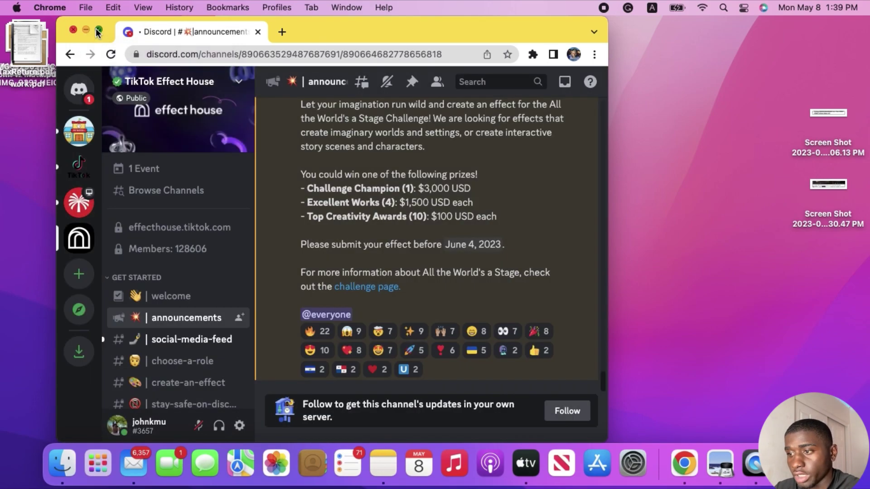
{"action": "left_click", "coordinate": [98, 31]}
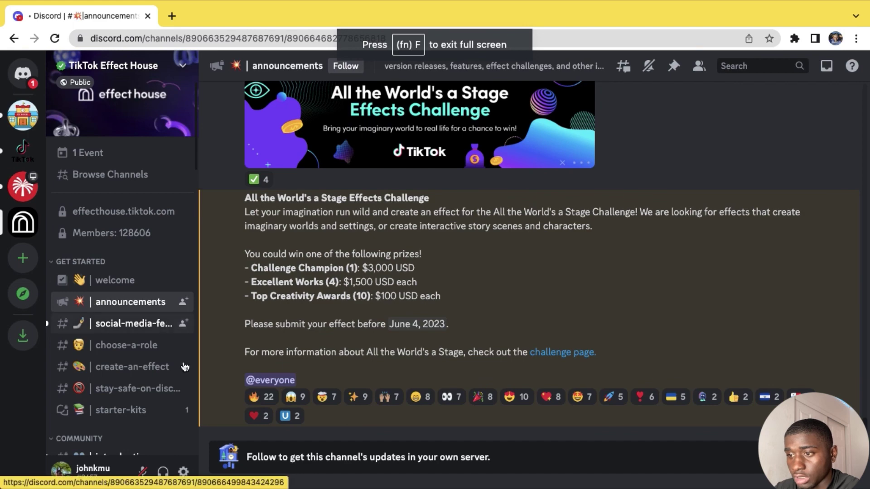
Step: Read the All the World's a Stage Effects Challenge post and its prizes, then close the browser
{"action": "scroll", "coordinate": [358, 322], "scroll_direction": "up", "scroll_amount": 2}
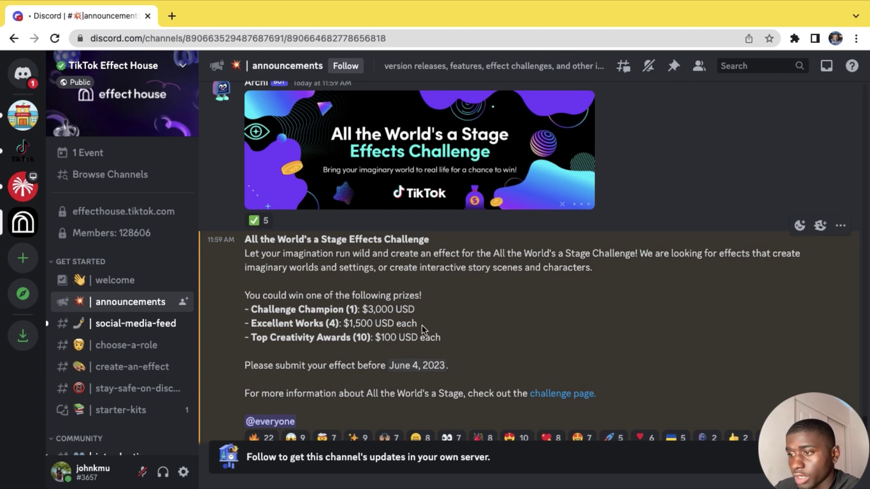
{"action": "left_click_drag", "start_coordinate": [251, 309], "coordinate": [433, 335]}
{"action": "left_click", "coordinate": [258, 349]}
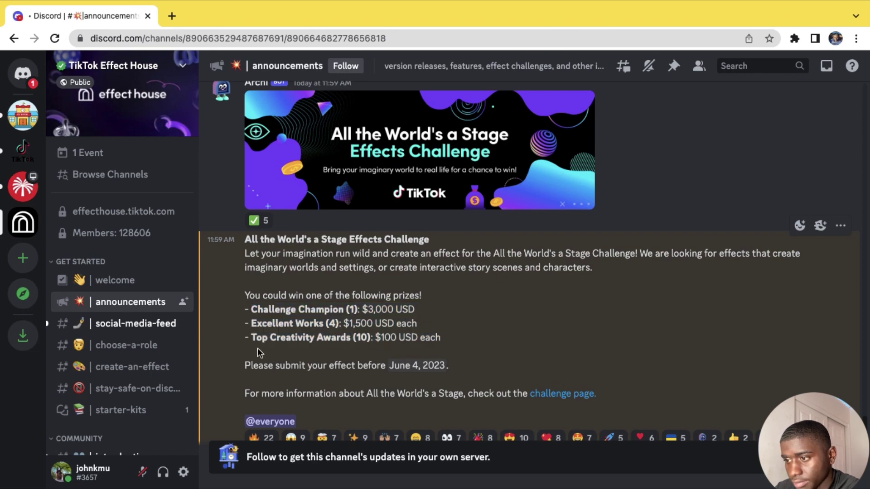
{"action": "scroll", "coordinate": [349, 303], "scroll_direction": "up", "scroll_amount": 4}
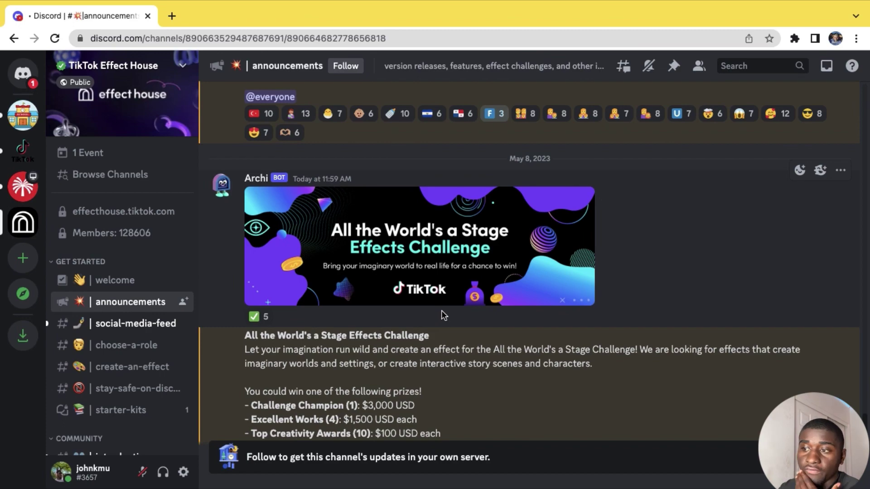
{"action": "scroll", "coordinate": [443, 316], "scroll_direction": "up", "scroll_amount": 5}
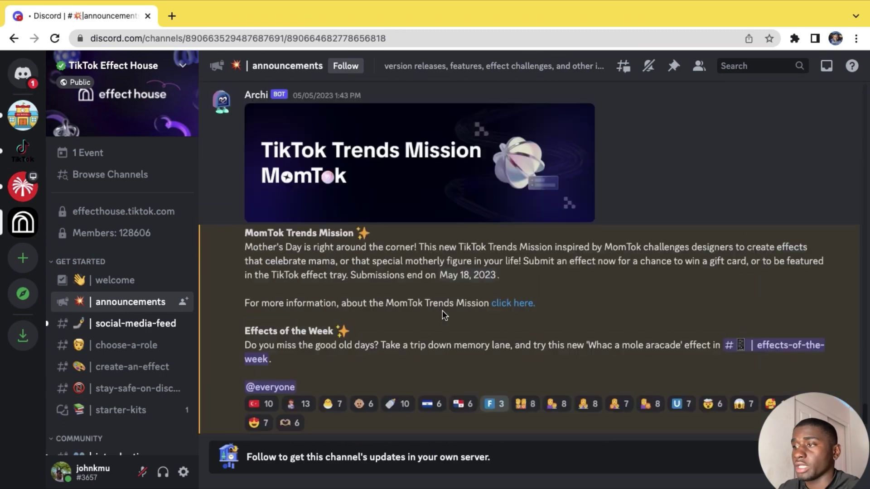
{"action": "scroll", "coordinate": [443, 316], "scroll_direction": "down", "scroll_amount": 2}
{"action": "scroll", "coordinate": [442, 311], "scroll_direction": "down", "scroll_amount": 1}
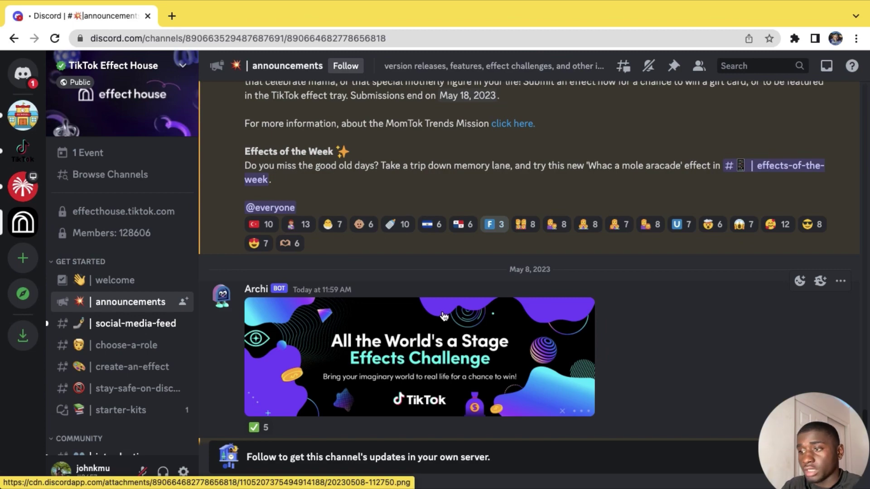
{"action": "scroll", "coordinate": [443, 312], "scroll_direction": "down", "scroll_amount": 5}
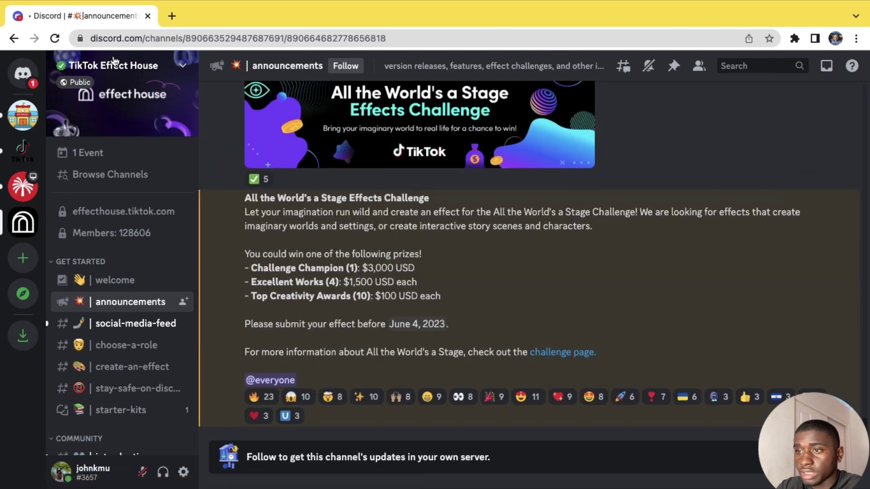
{"action": "left_click", "coordinate": [148, 15]}
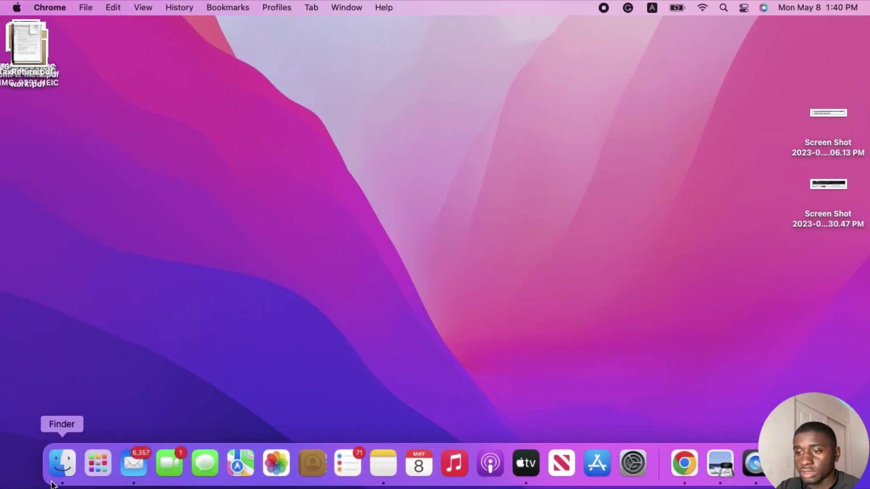
Step: Launch Effect House from Launchpad and browse its recommended templates
{"action": "left_click", "coordinate": [98, 466]}
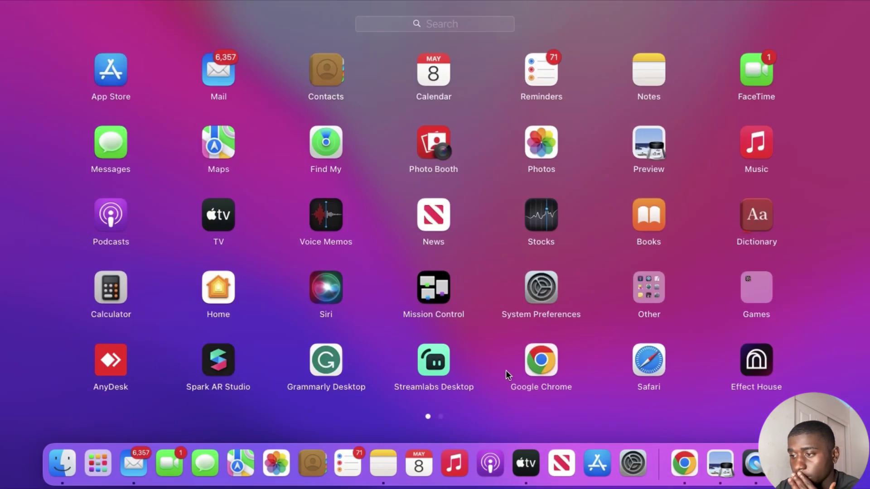
{"action": "left_click", "coordinate": [756, 361]}
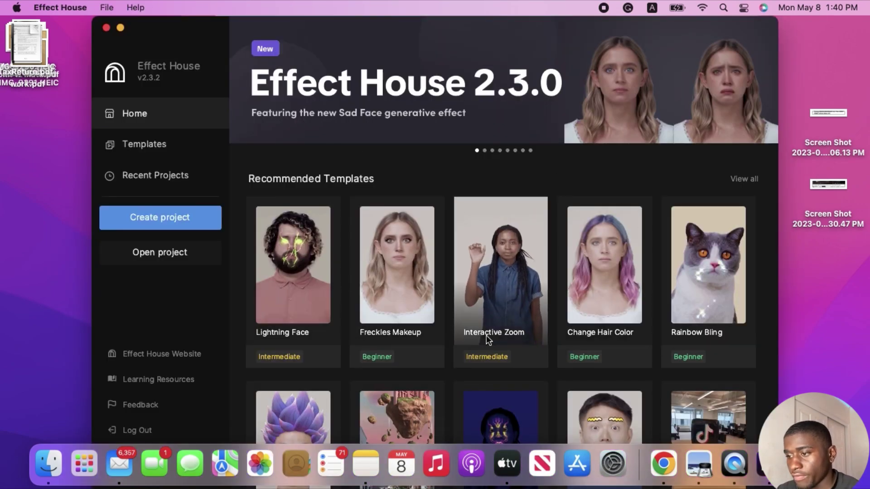
{"action": "scroll", "coordinate": [485, 335], "scroll_direction": "down", "scroll_amount": 4}
Step: Create a new blank Effect House project with the default camera and light
{"action": "scroll", "coordinate": [503, 263], "scroll_direction": "up", "scroll_amount": 4}
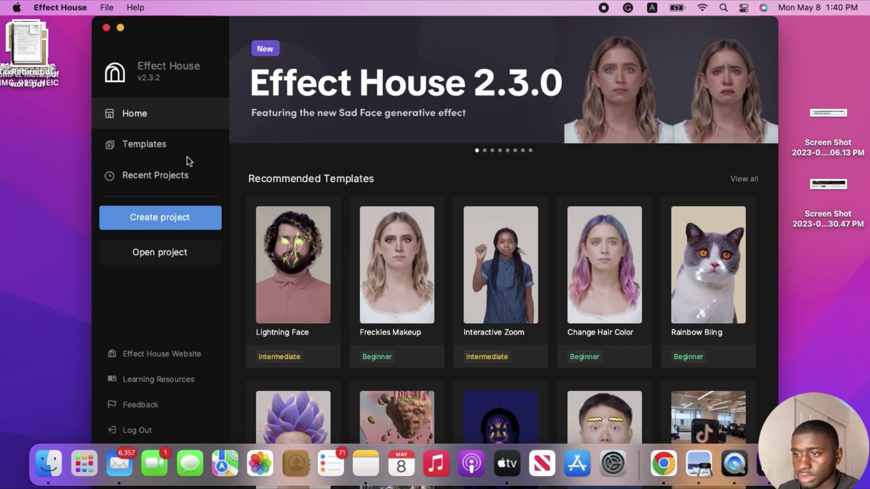
{"action": "left_click", "coordinate": [184, 220]}
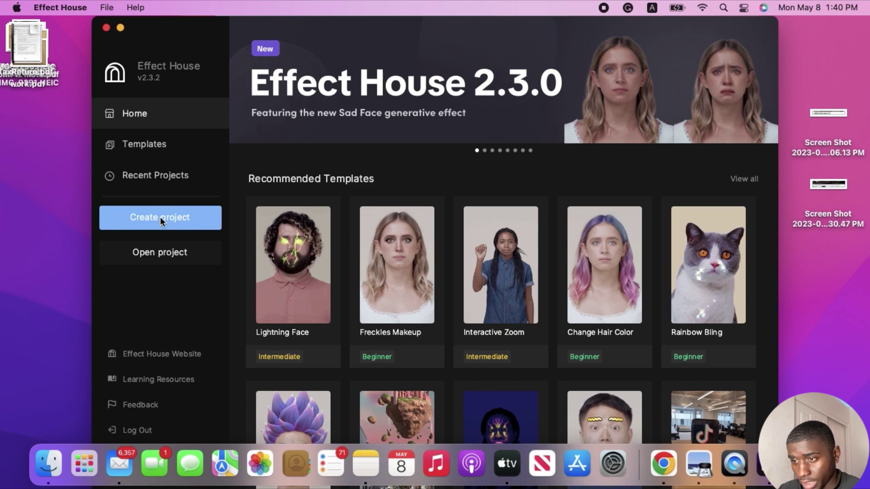
{"action": "left_click", "coordinate": [160, 217]}
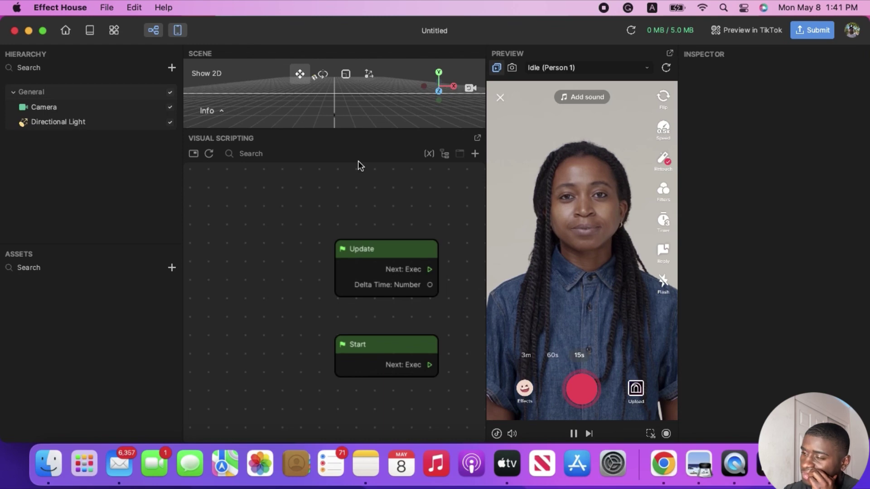
Step: Add a Filter post effect, which starts with the Bright LUT Texture
{"action": "left_click", "coordinate": [172, 68]}
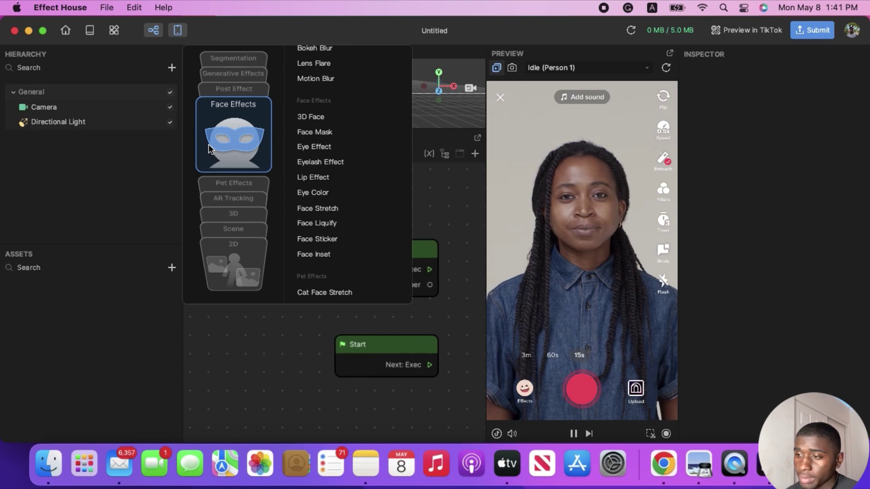
{"action": "scroll", "coordinate": [230, 104], "scroll_direction": "up", "scroll_amount": 3}
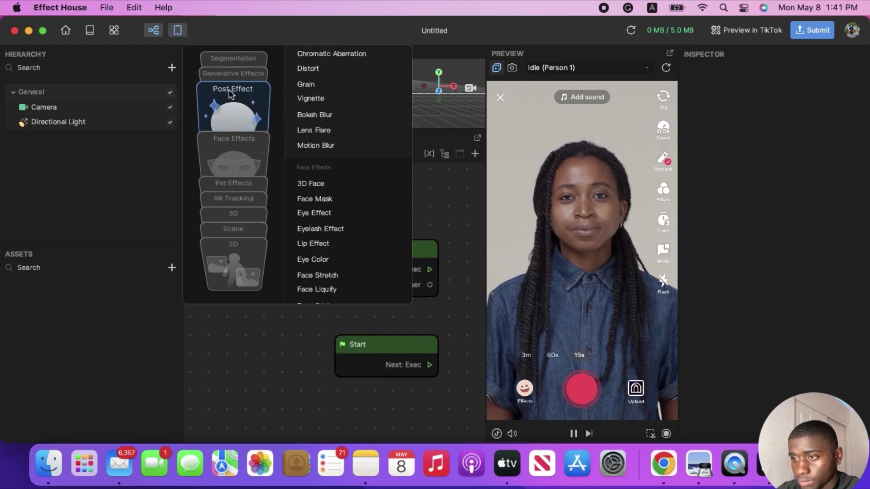
{"action": "left_click", "coordinate": [310, 115]}
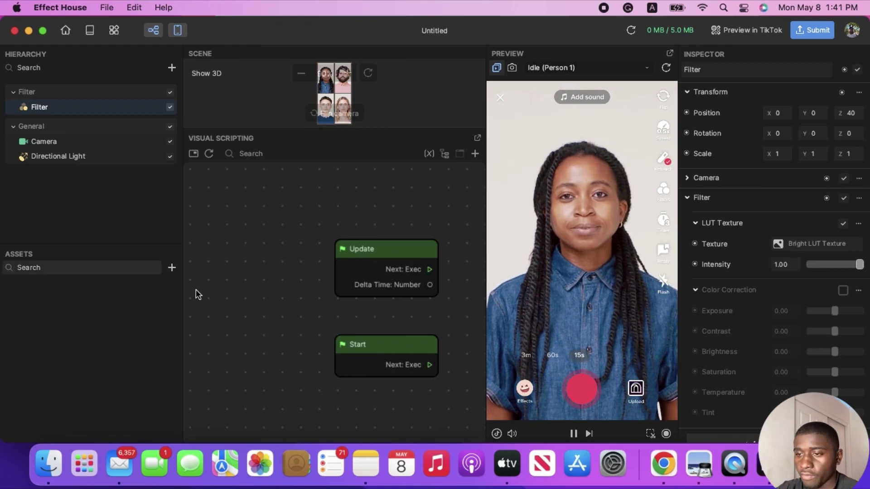
Step: Import the ten polarr LUT images from the computer as textures
{"action": "left_click", "coordinate": [171, 267]}
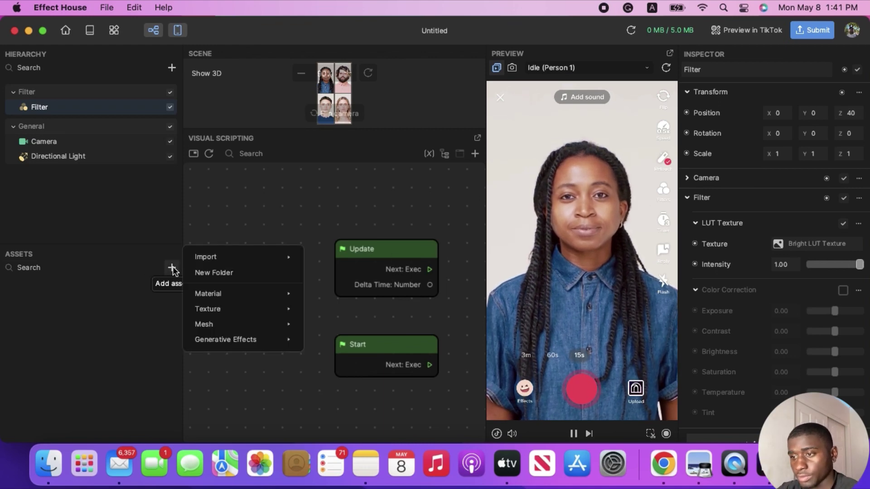
{"action": "mouse_move", "coordinate": [219, 260]}
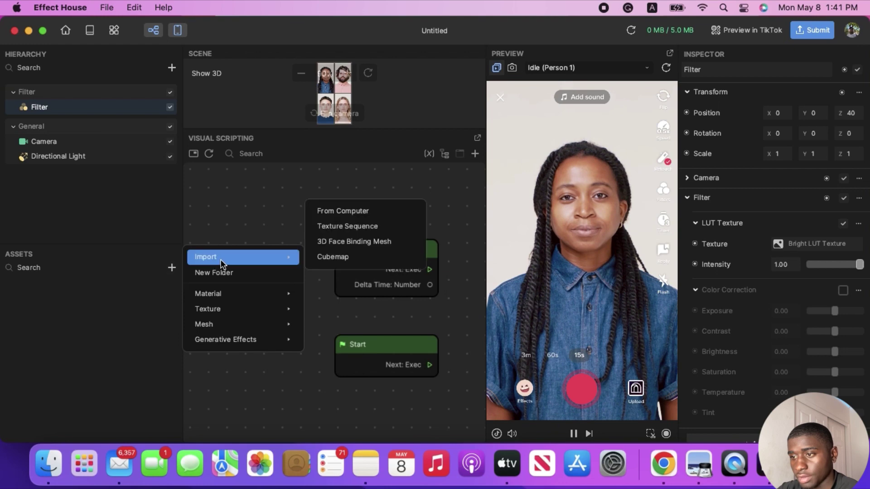
{"action": "left_click", "coordinate": [359, 210]}
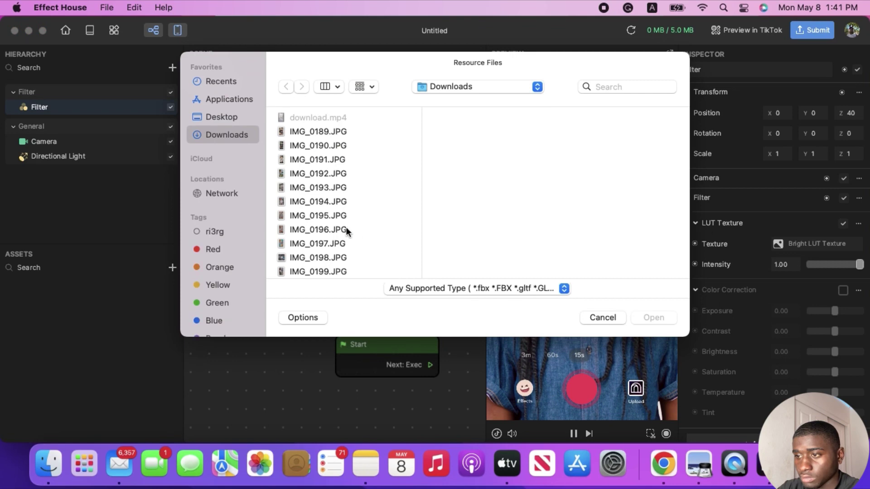
{"action": "scroll", "coordinate": [346, 229], "scroll_direction": "down", "scroll_amount": 5}
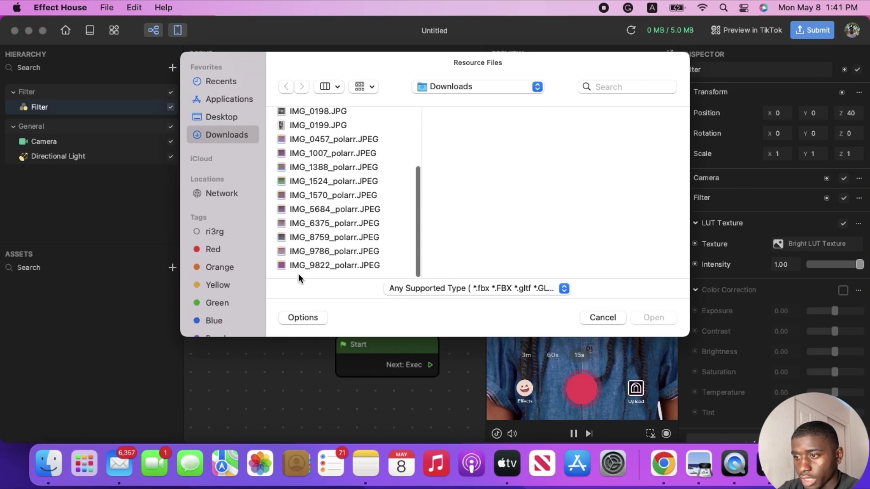
{"action": "left_click_drag", "start_coordinate": [298, 274], "coordinate": [316, 142]}
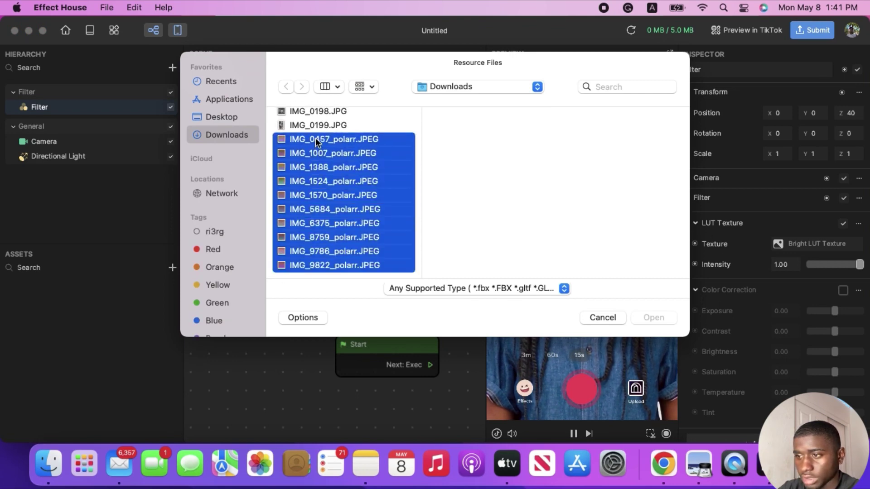
{"action": "left_click", "coordinate": [654, 317]}
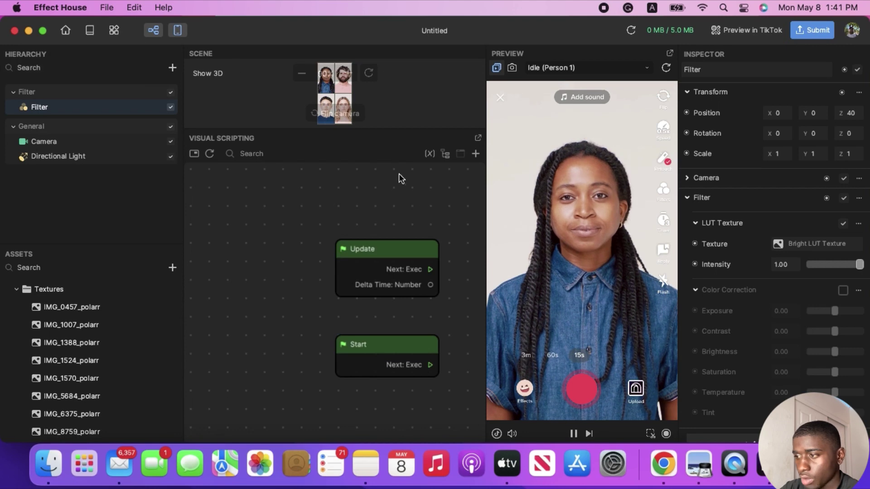
Step: Set the Filter's LUT Texture to IMG_0457_polarr
{"action": "left_click", "coordinate": [806, 244]}
{"action": "scroll", "coordinate": [417, 252], "scroll_direction": "down", "scroll_amount": 5}
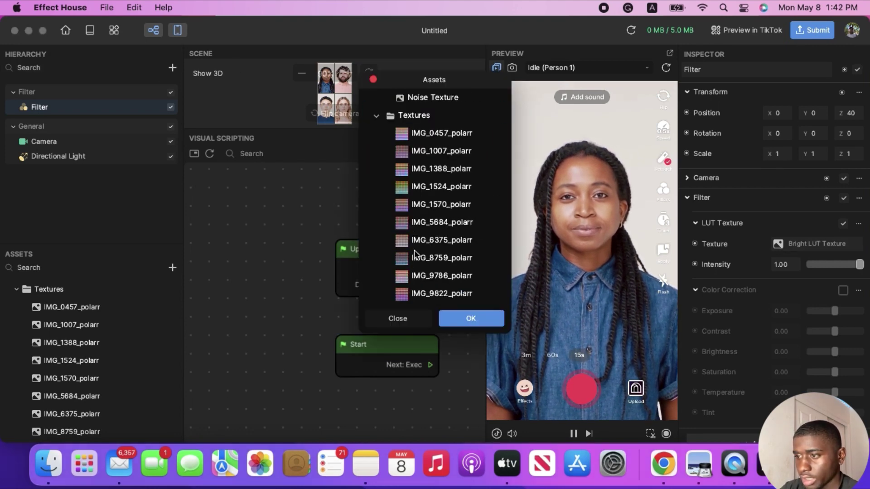
{"action": "scroll", "coordinate": [422, 178], "scroll_direction": "up", "scroll_amount": 1}
{"action": "left_click", "coordinate": [433, 145]}
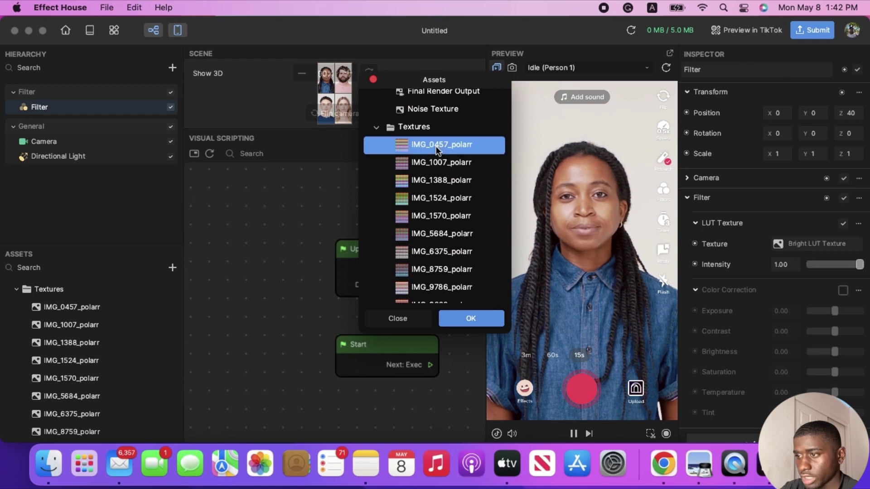
{"action": "left_click", "coordinate": [460, 317]}
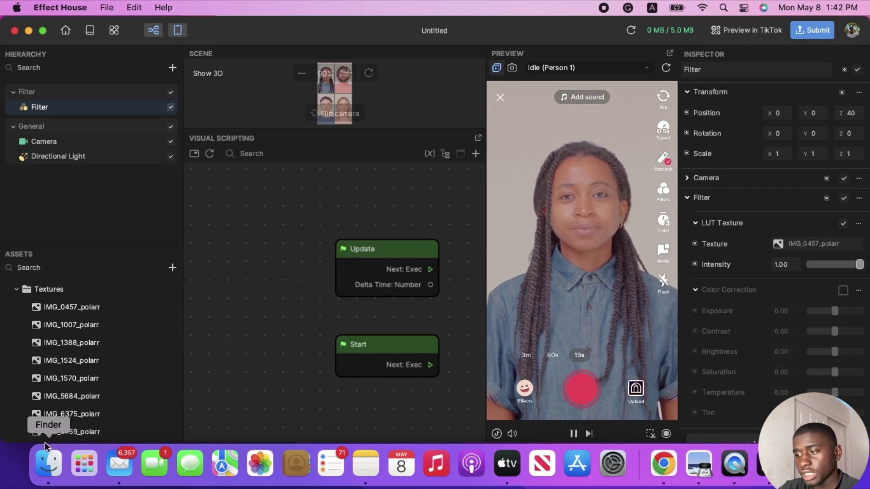
Step: Open the Submit Effect form and preview IMG_0189.JPG for the thumbnail without choosing it
{"action": "left_click", "coordinate": [833, 32]}
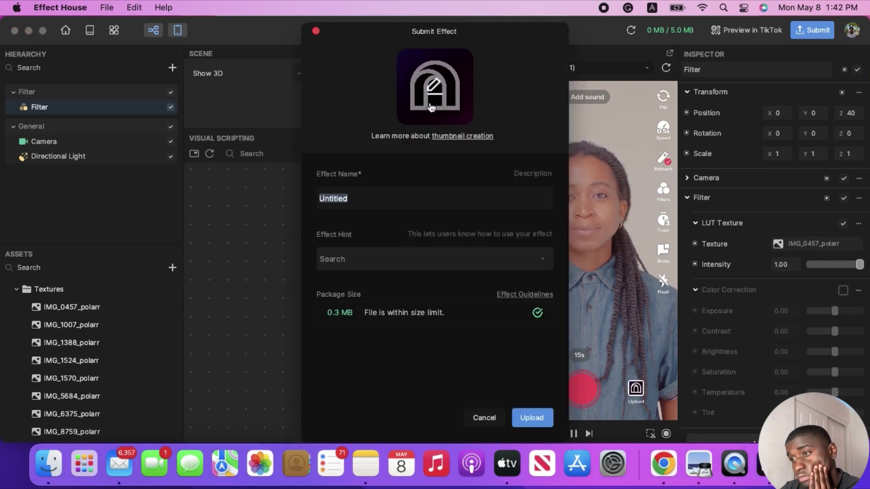
{"action": "left_click", "coordinate": [433, 93]}
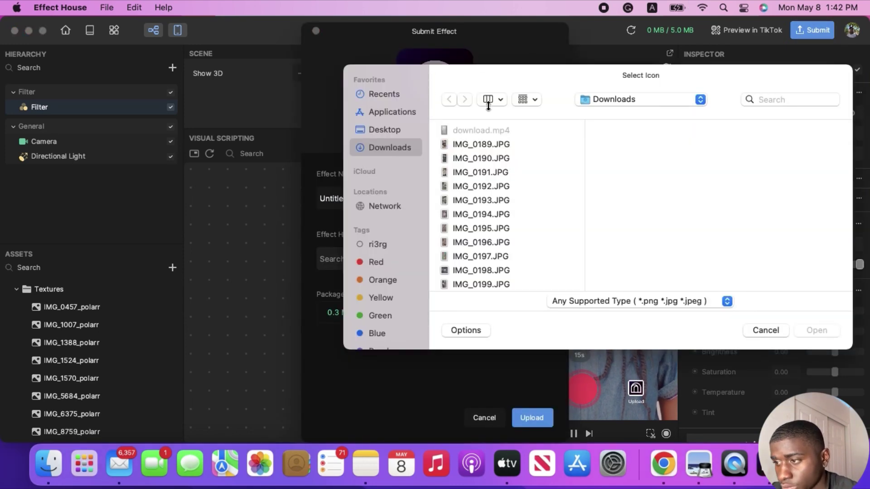
{"action": "left_click", "coordinate": [471, 172]}
{"action": "left_click", "coordinate": [473, 145]}
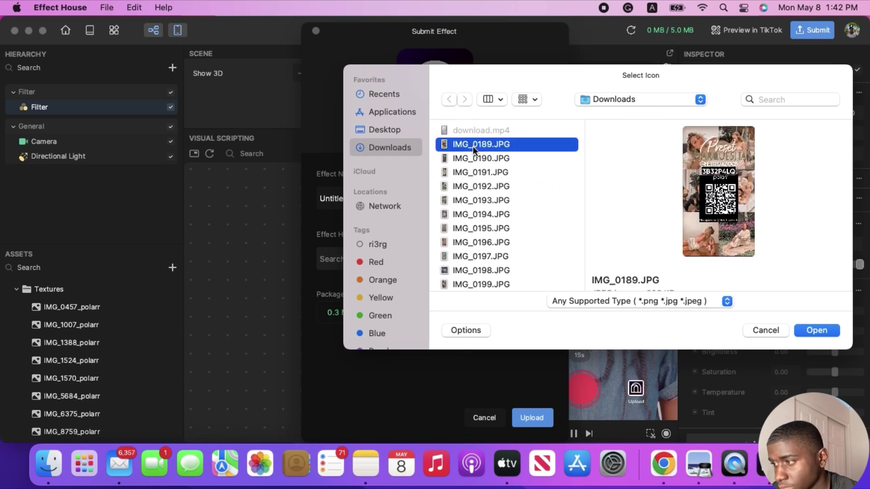
{"action": "key", "text": "Down"}
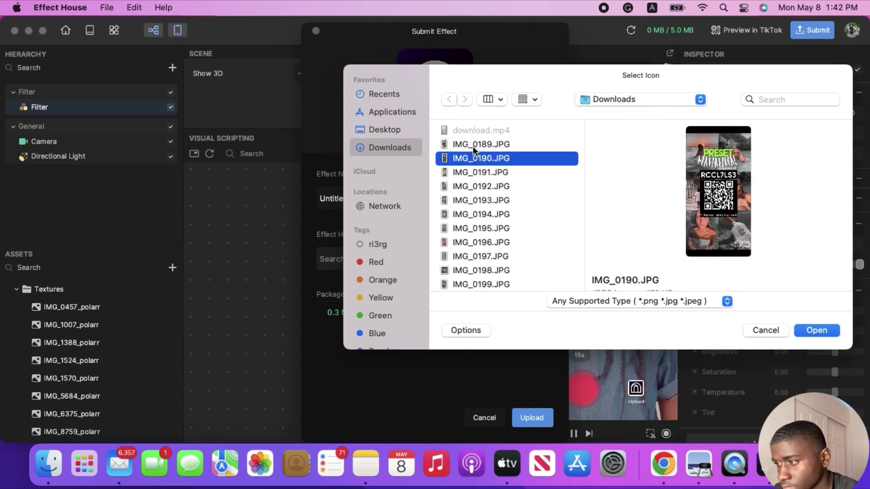
{"action": "key", "text": "Up"}
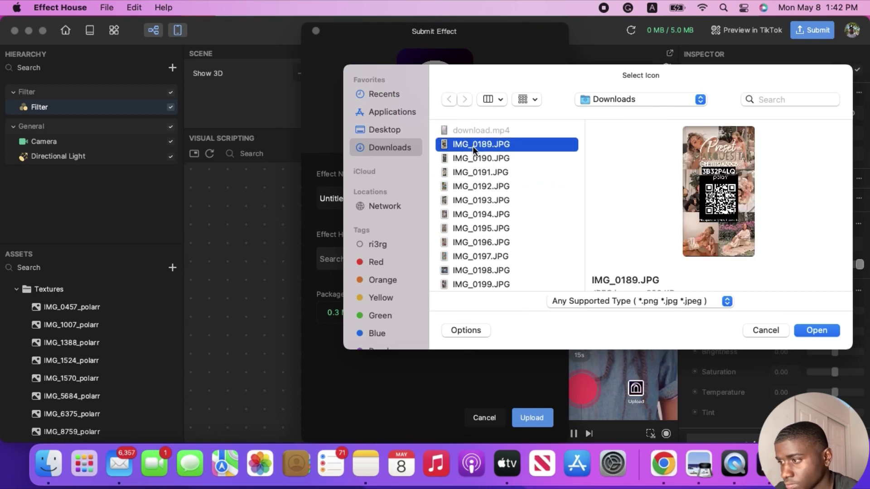
{"action": "left_click", "coordinate": [764, 328]}
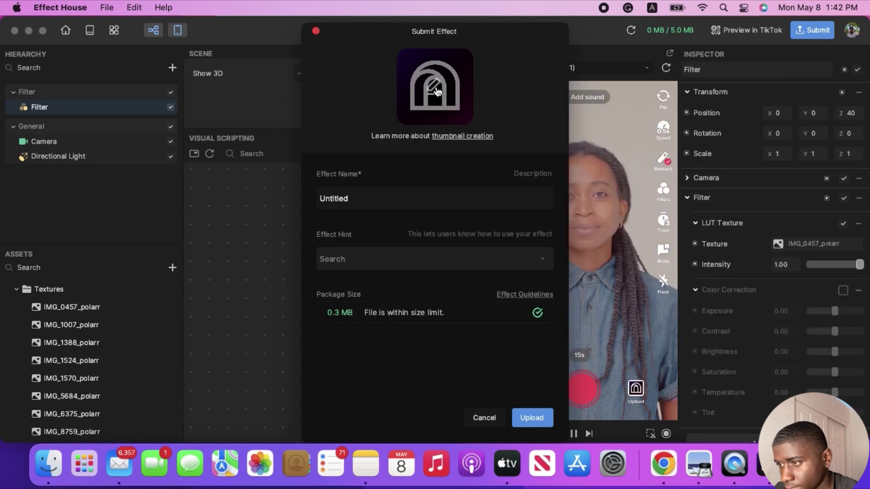
Step: Choose IMG_0189.JPG from Downloads as the effect's thumbnail image
{"action": "left_click", "coordinate": [437, 94]}
{"action": "left_click", "coordinate": [489, 144]}
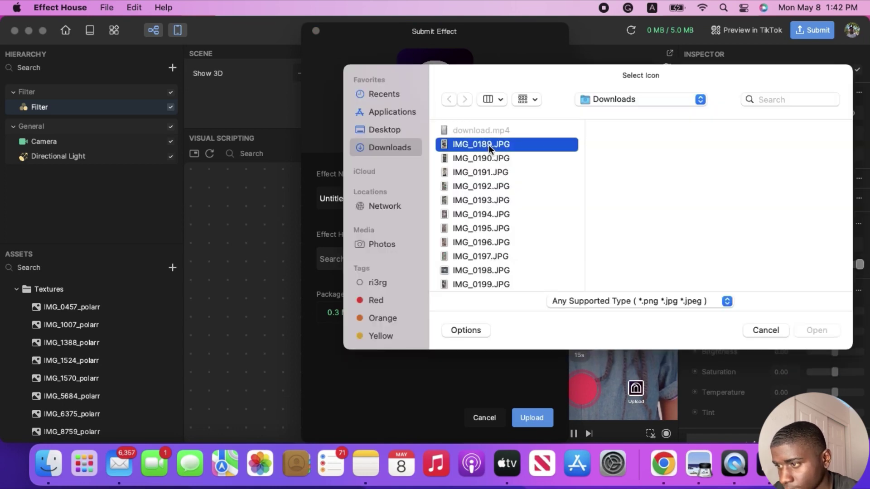
{"action": "left_click", "coordinate": [814, 330]}
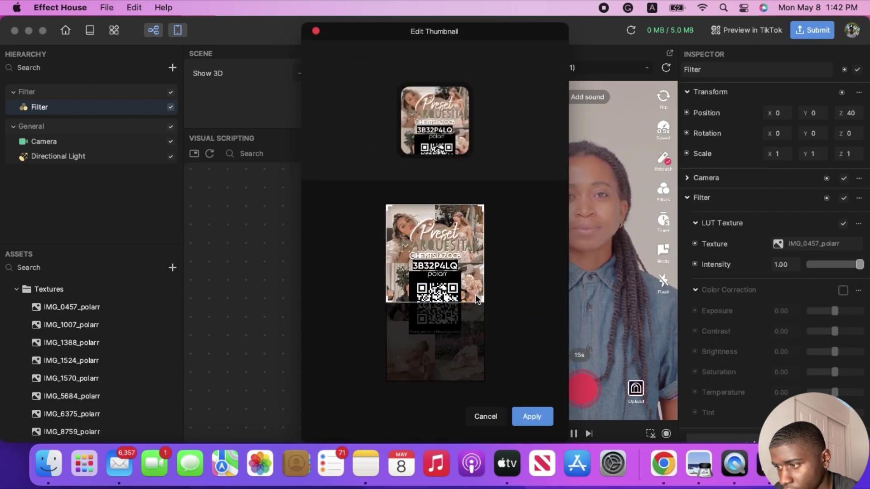
Step: Crop the thumbnail to the face at the top-left and delete the 'Untitled' effect name
{"action": "left_click_drag", "start_coordinate": [481, 303], "coordinate": [414, 245]}
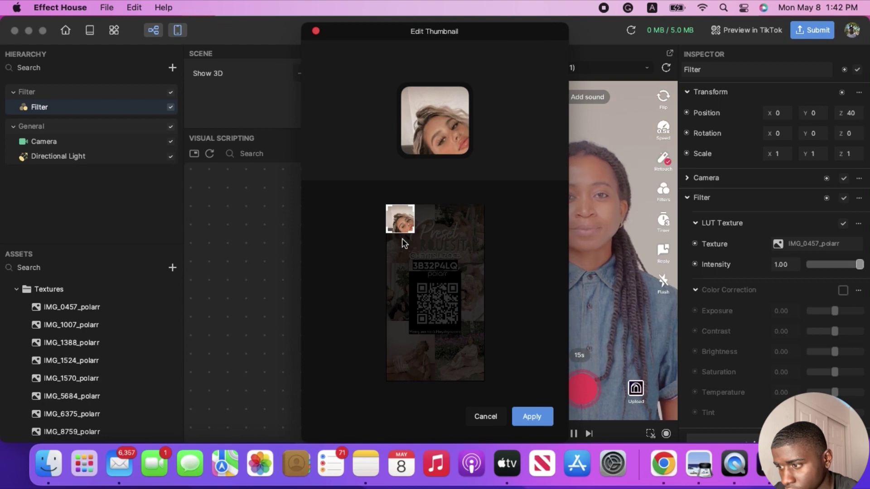
{"action": "left_click", "coordinate": [531, 416]}
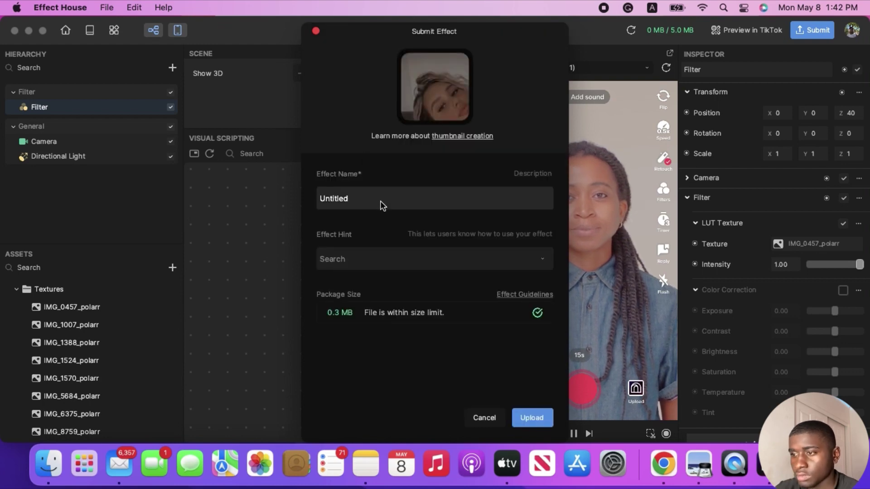
{"action": "key", "text": "BackSpace"}
{"action": "key", "text": "BackSpace"}
{"action": "key", "text": "BackSpace"}
{"action": "key", "text": "BackSpace"}
{"action": "key", "text": "BackSpace"}
{"action": "key", "text": "BackSpace"}
{"action": "key", "text": "BackSpace"}
{"action": "key", "text": "BackSpace"}
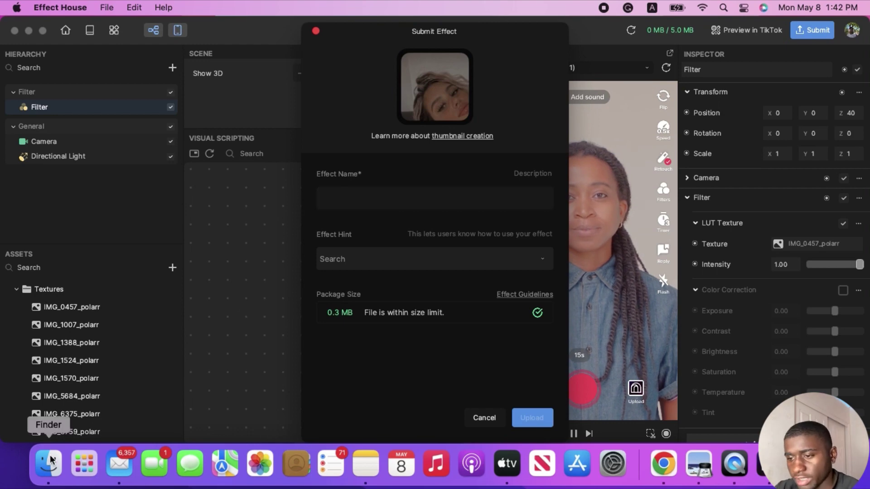
Step: Inspect IMG_0189.JPG in Finder's Downloads folder for the preset name, then return to Submit Effect
{"action": "left_click", "coordinate": [48, 472]}
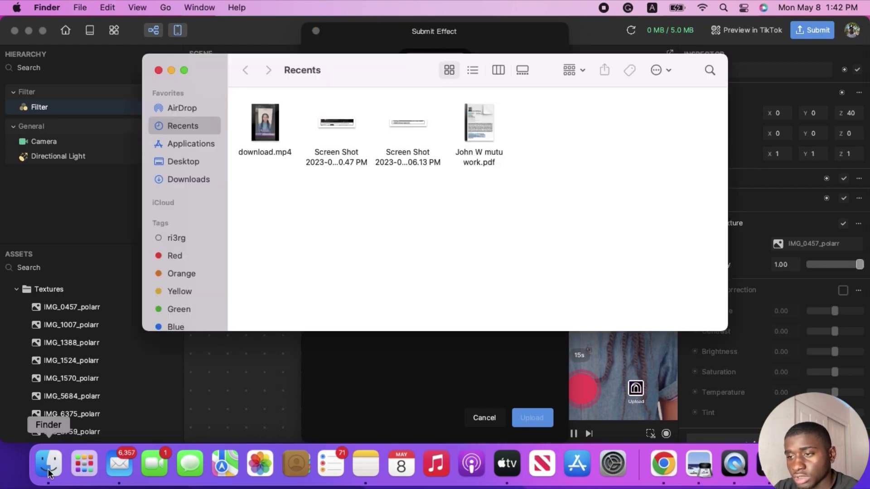
{"action": "left_click", "coordinate": [191, 178]}
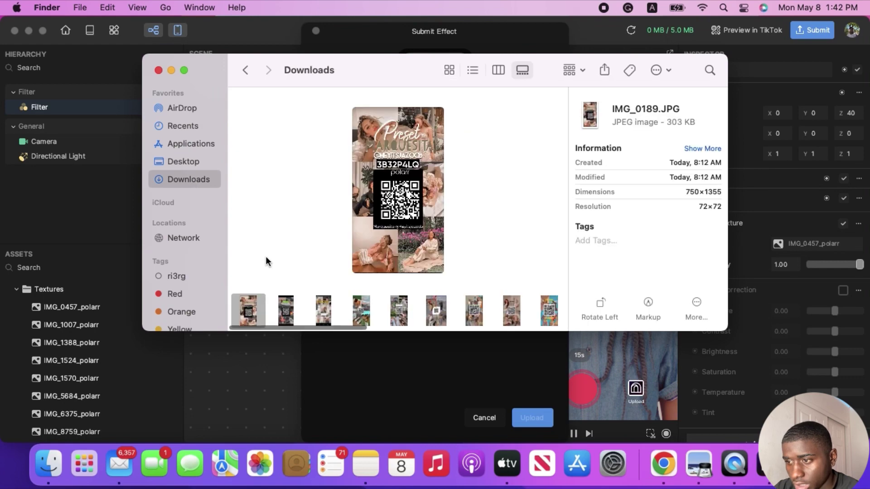
{"action": "scroll", "coordinate": [393, 144], "scroll_direction": "up", "scroll_amount": 5, "text": "ctrl"}
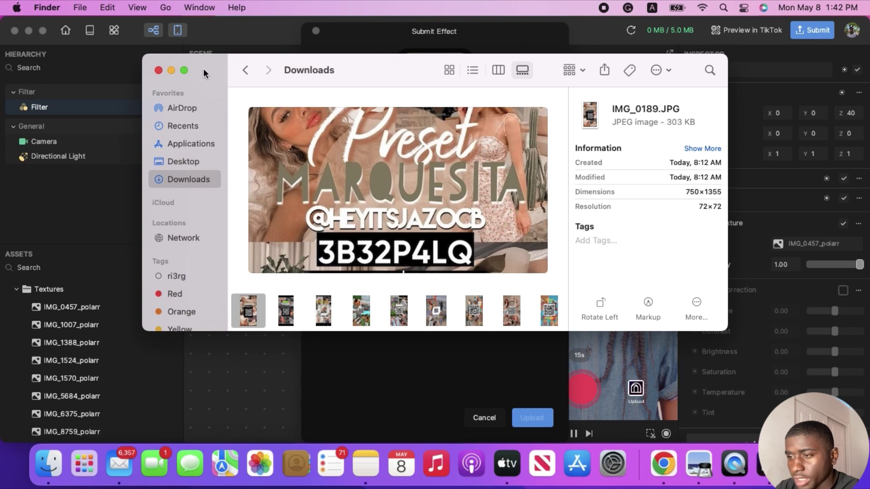
{"action": "left_click", "coordinate": [500, 366]}
Step: Name the effect 'Marquestia' and upload it
{"action": "left_click", "coordinate": [380, 202]}
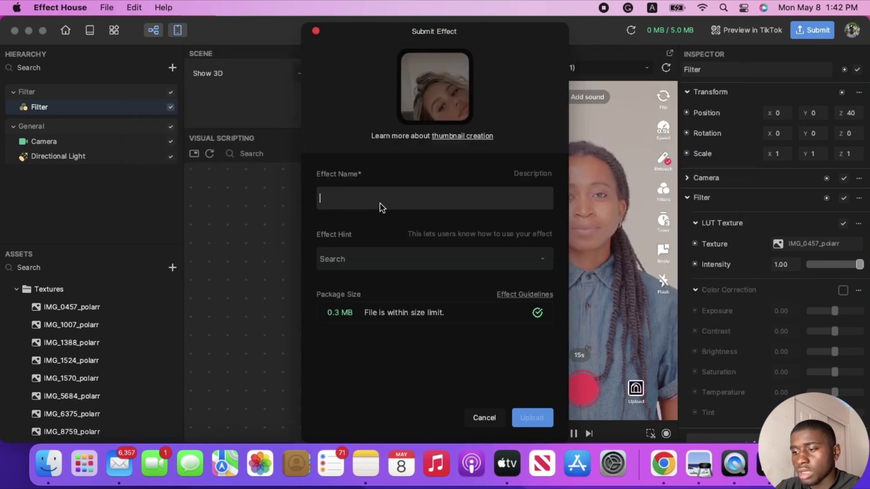
{"action": "type", "text": "Mar"}
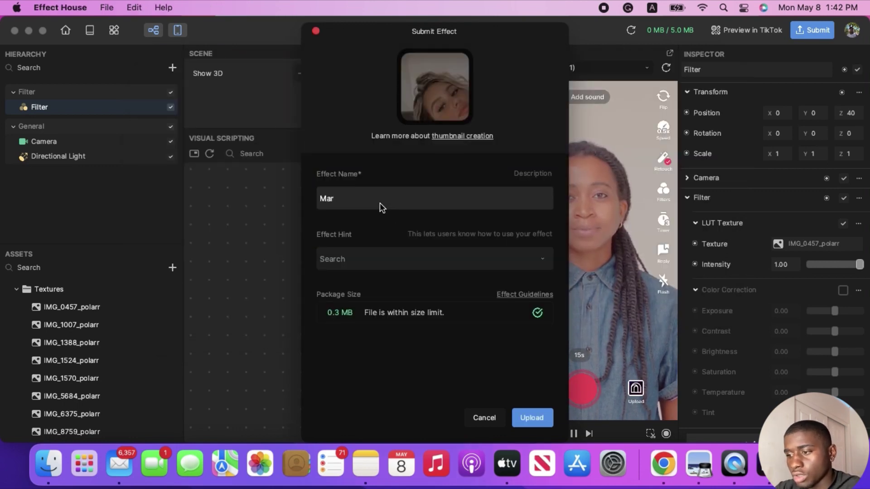
{"action": "type", "text": "questia"}
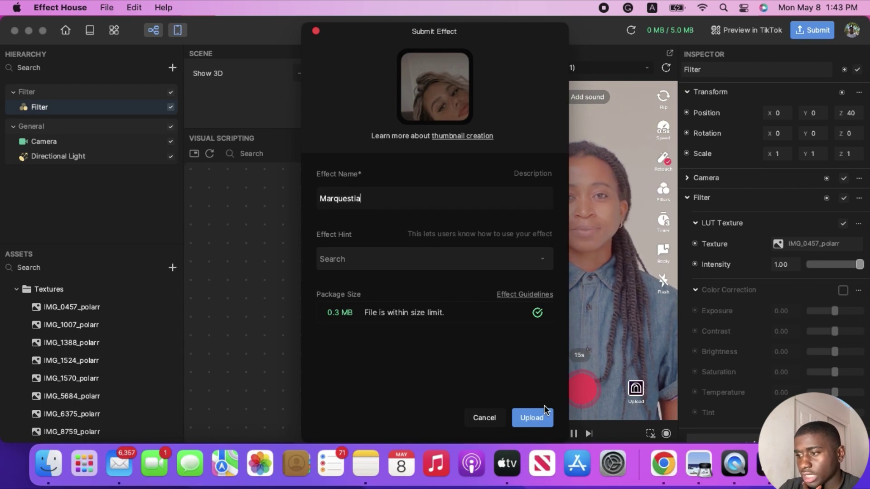
{"action": "left_click", "coordinate": [535, 416]}
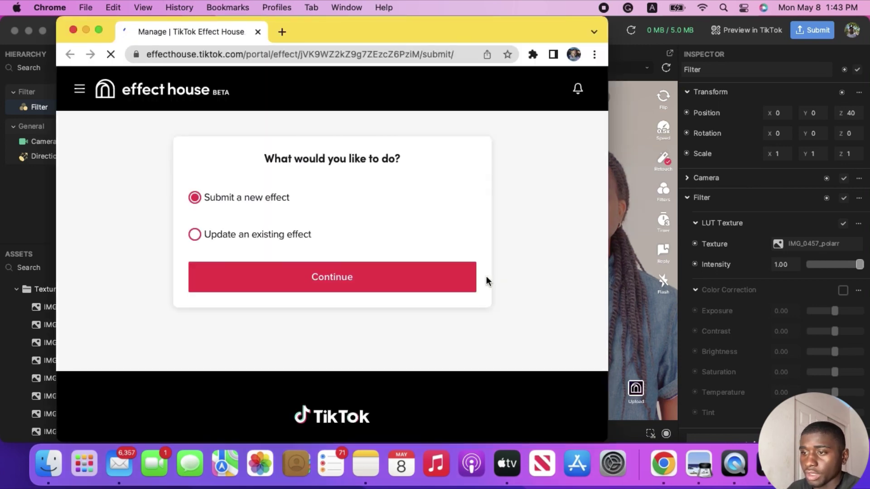
Step: Start a new effect submission and set its category to Beauty
{"action": "left_click", "coordinate": [320, 284]}
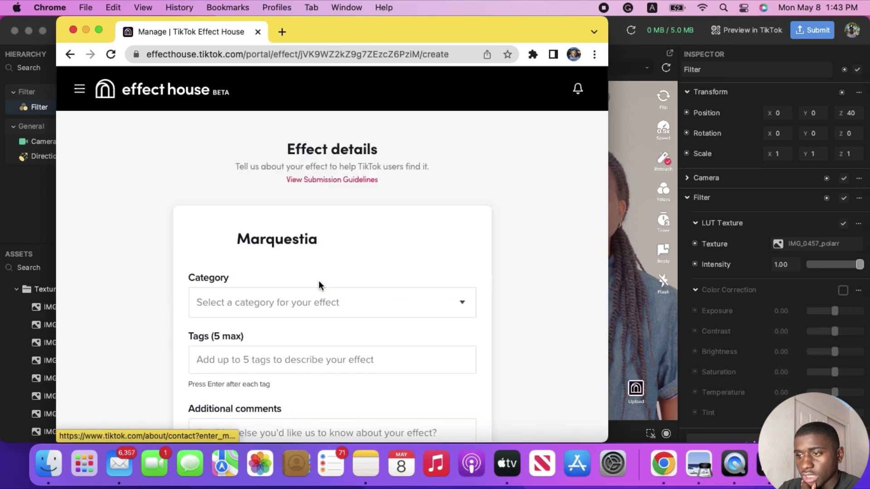
{"action": "left_click", "coordinate": [334, 302]}
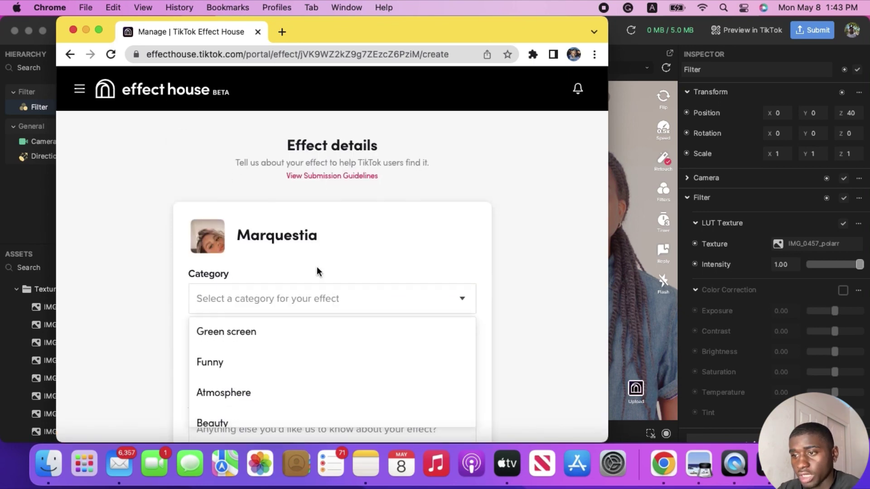
{"action": "scroll", "coordinate": [272, 340], "scroll_direction": "down", "scroll_amount": 2}
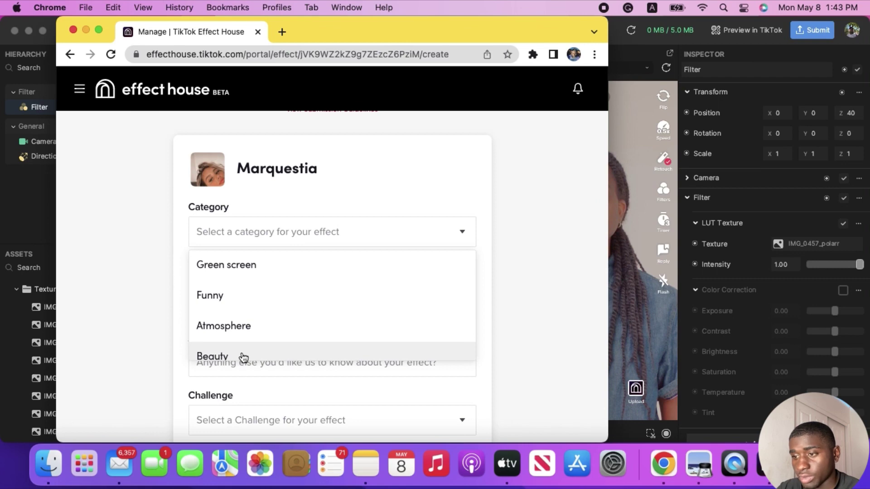
{"action": "left_click", "coordinate": [243, 356]}
Step: Add the explorefilters tag and open the Challenge dropdown
{"action": "scroll", "coordinate": [271, 294], "scroll_direction": "down", "scroll_amount": 2}
{"action": "left_click", "coordinate": [271, 189]}
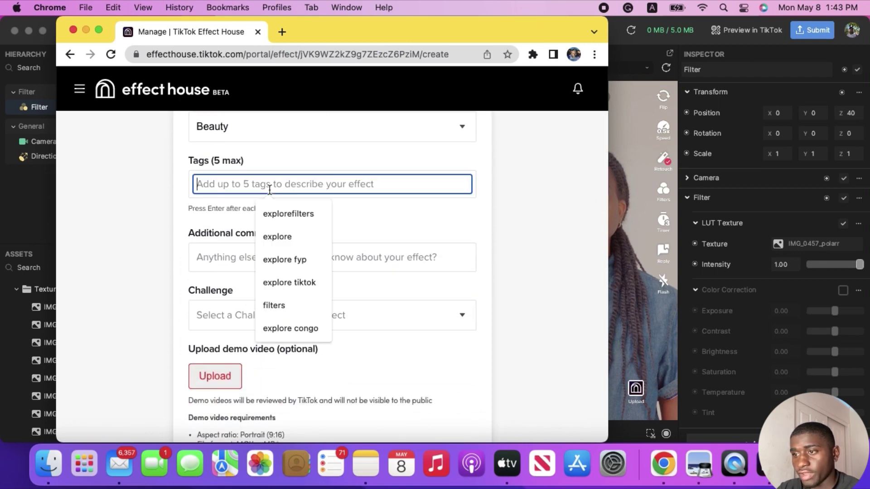
{"action": "left_click", "coordinate": [283, 216]}
{"action": "key", "text": "Return"}
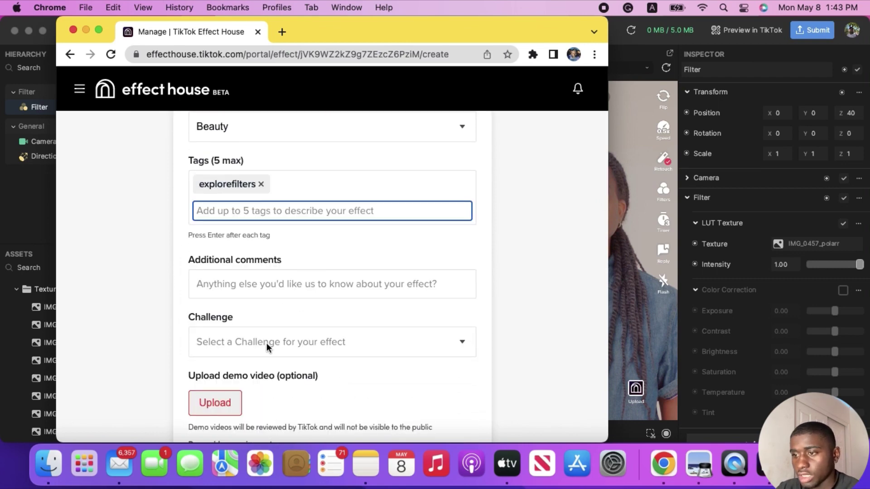
{"action": "scroll", "coordinate": [266, 343], "scroll_direction": "down", "scroll_amount": 2}
{"action": "left_click", "coordinate": [303, 275]}
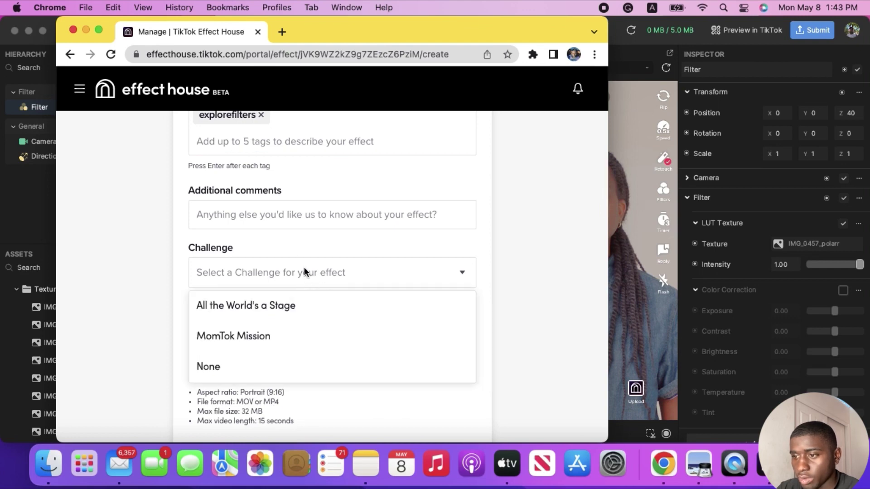
Step: Enter the All the World's a Stage challenge and confirm sole creatorship of the effect's assets
{"action": "left_click", "coordinate": [292, 312]}
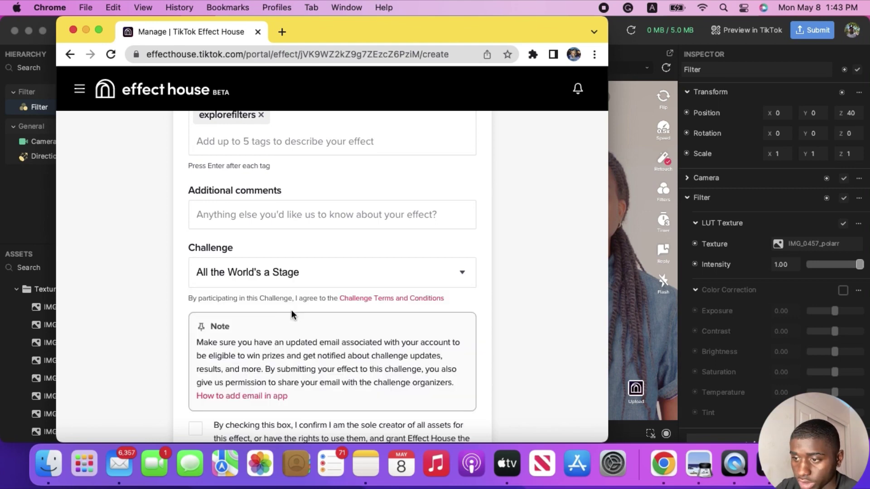
{"action": "scroll", "coordinate": [292, 310], "scroll_direction": "down", "scroll_amount": 5}
{"action": "left_click", "coordinate": [195, 238]}
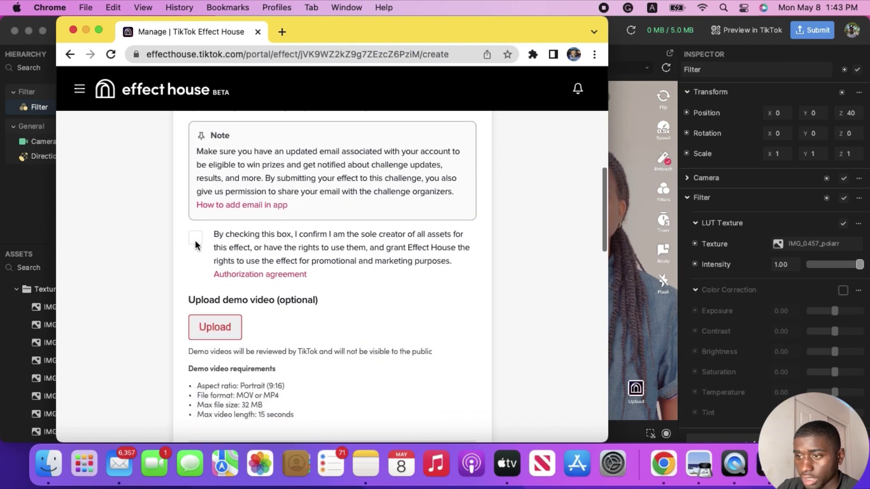
Step: Attach download.mp4 as the demo video after previewing it
{"action": "left_click", "coordinate": [211, 328]}
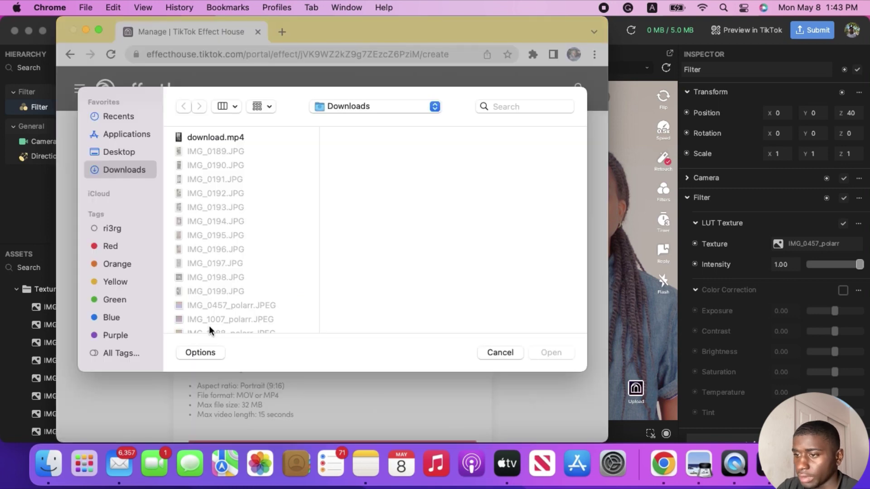
{"action": "left_click", "coordinate": [225, 137]}
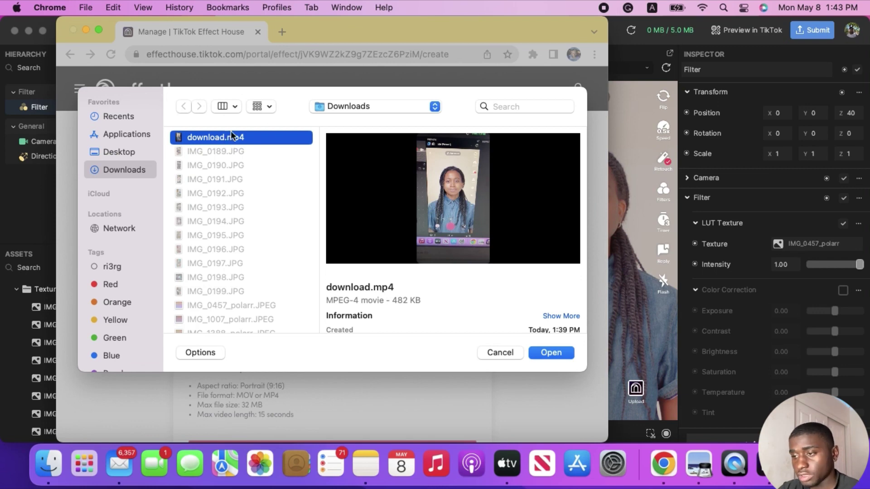
{"action": "left_click", "coordinate": [454, 197]}
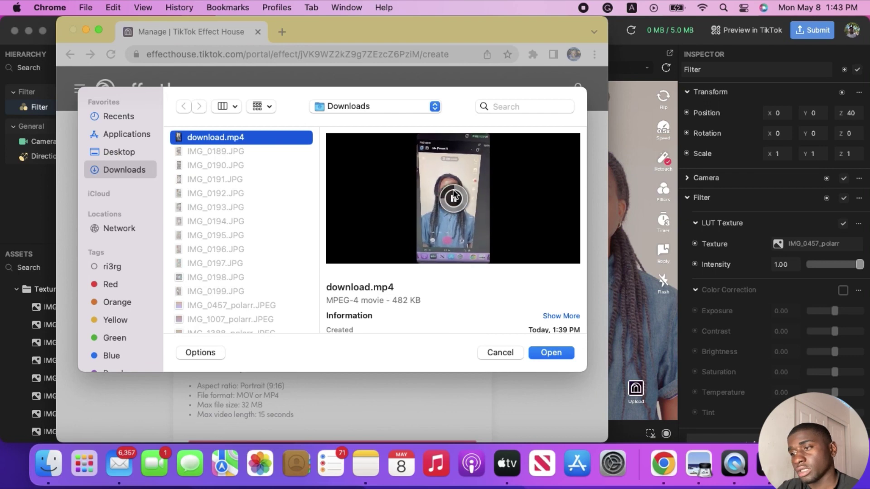
{"action": "left_click", "coordinate": [542, 352]}
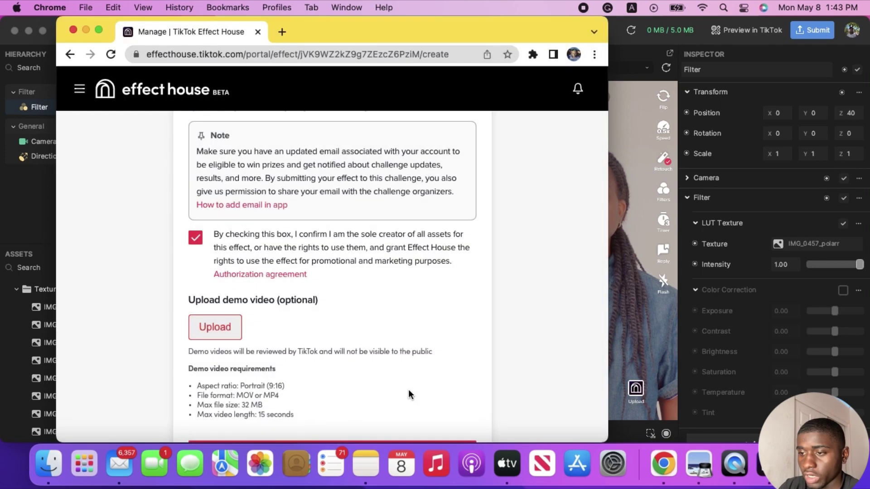
Step: Submit the effect for review, then minimize Chrome to return to Effect House
{"action": "scroll", "coordinate": [403, 394], "scroll_direction": "down", "scroll_amount": 4}
{"action": "left_click", "coordinate": [340, 327]}
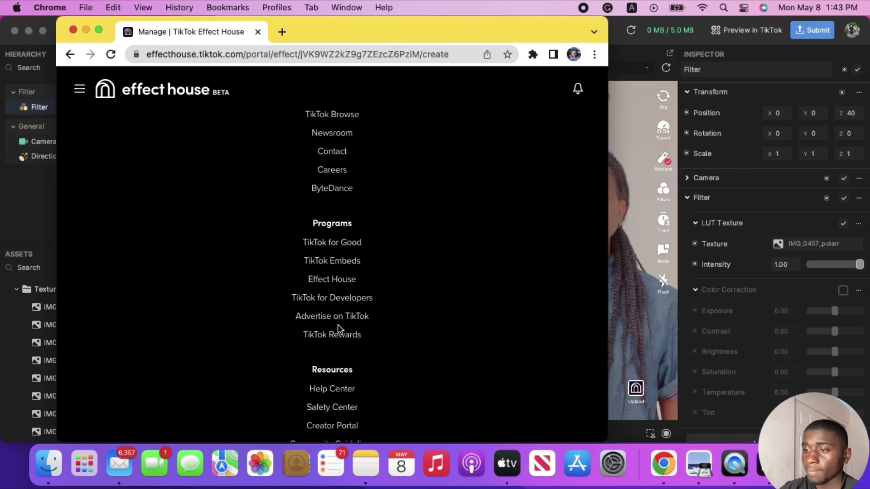
{"action": "scroll", "coordinate": [338, 324], "scroll_direction": "down", "scroll_amount": 3}
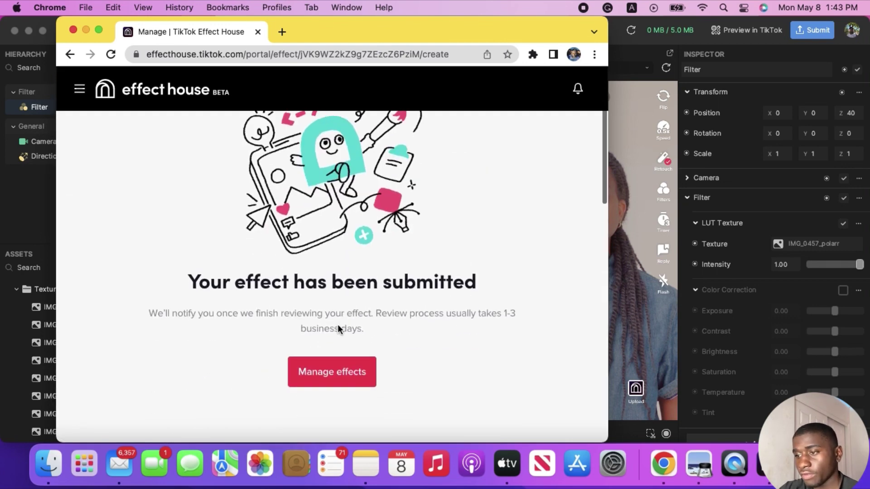
{"action": "left_click", "coordinate": [86, 30]}
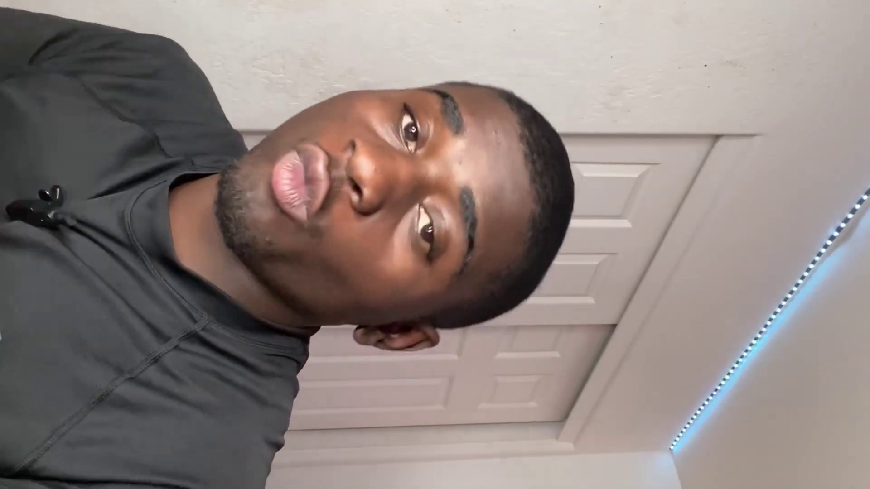